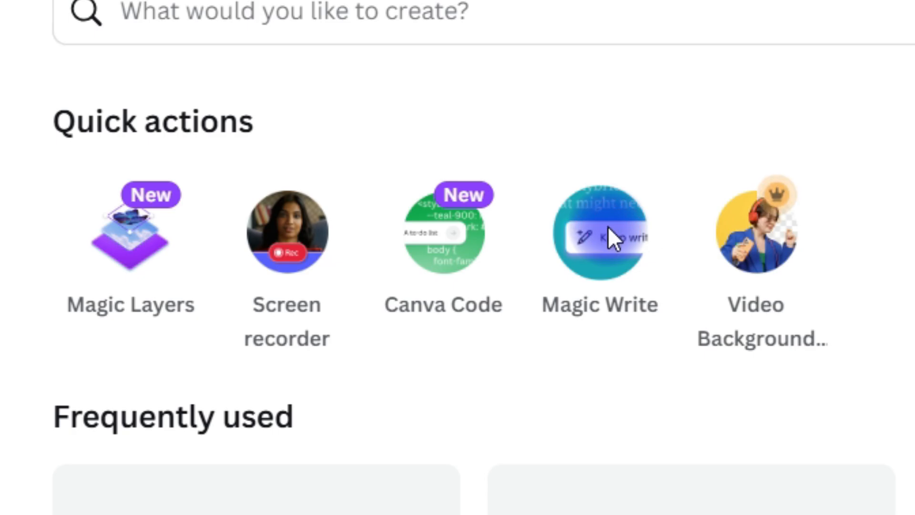
Start a new document with Magic Write.
left_click(608, 228)
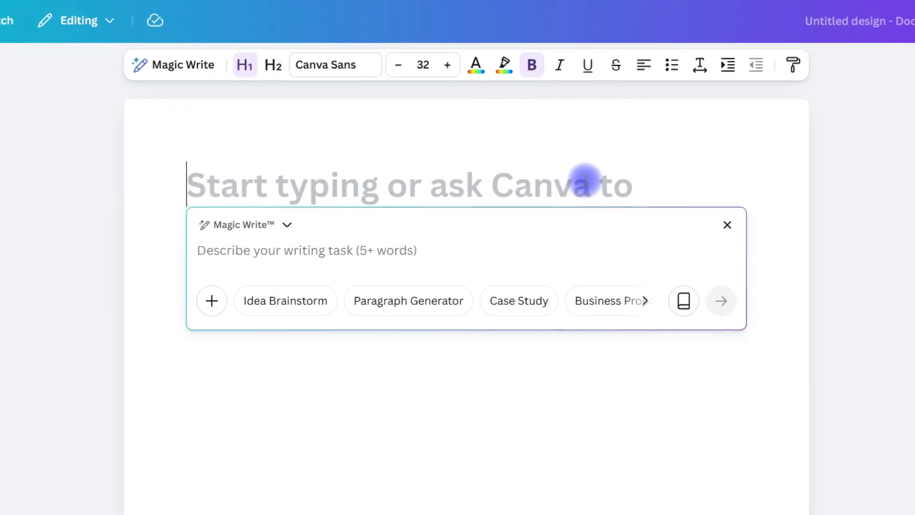
type("sdfsdf")
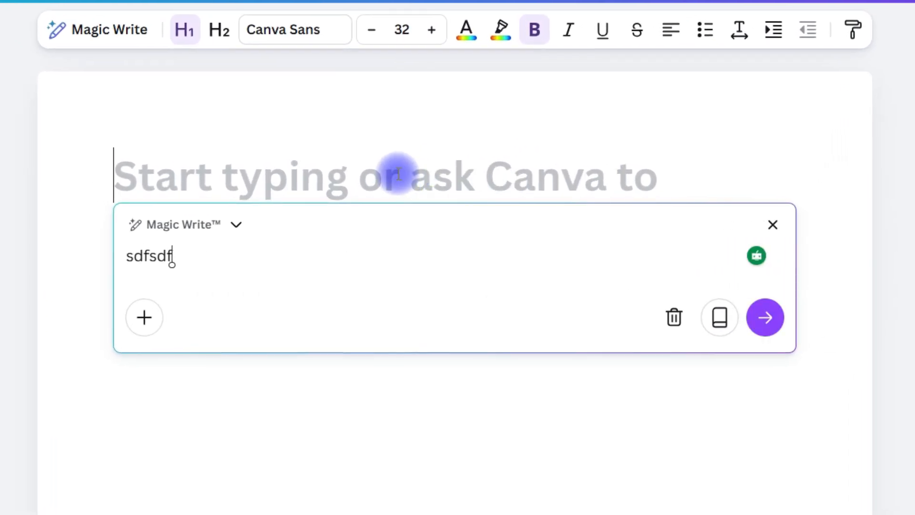
left_click(359, 166)
type("sdfsdfsd")
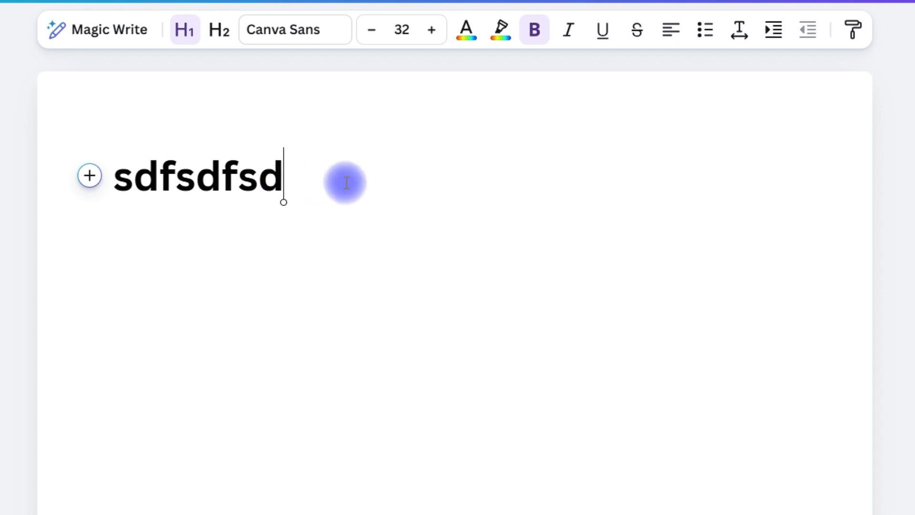
key("BackSpace")
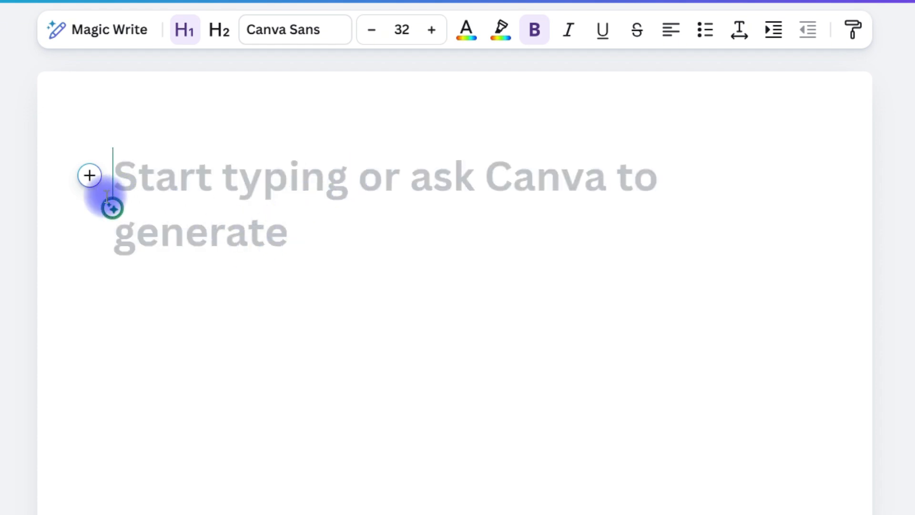
Open the Magic Write prompt on the empty first line of the document.
left_click(87, 187)
left_click(274, 212)
left_click(90, 175)
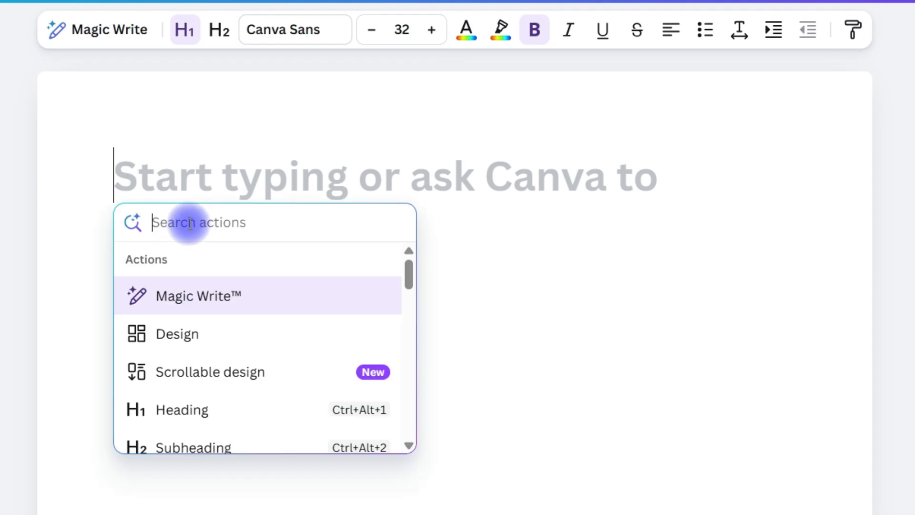
left_click(208, 294)
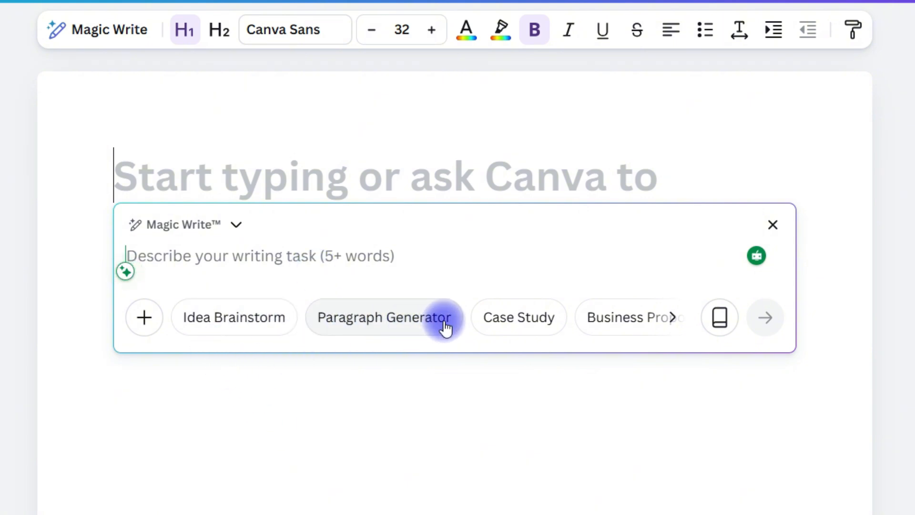
Generate a Magic Write draft from the prompt "Can you write a blogpost about sustanability in farming".
left_click(672, 317)
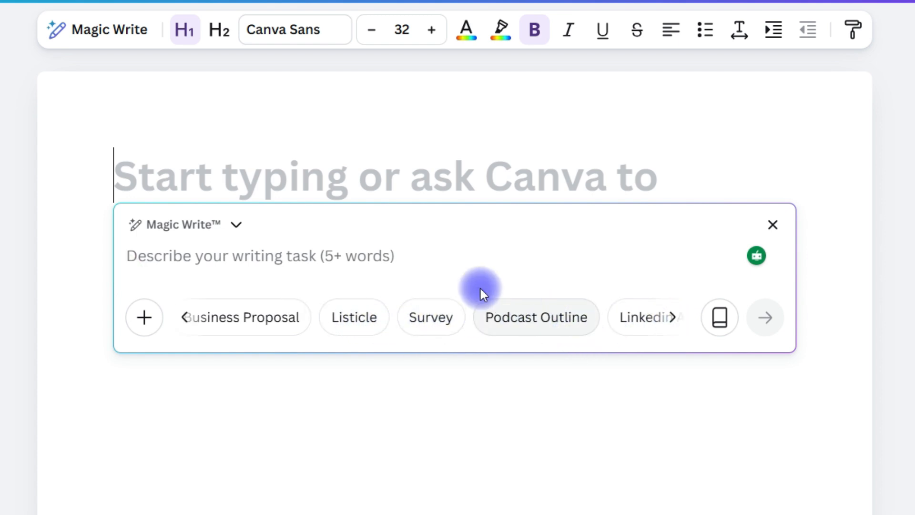
left_click(134, 327)
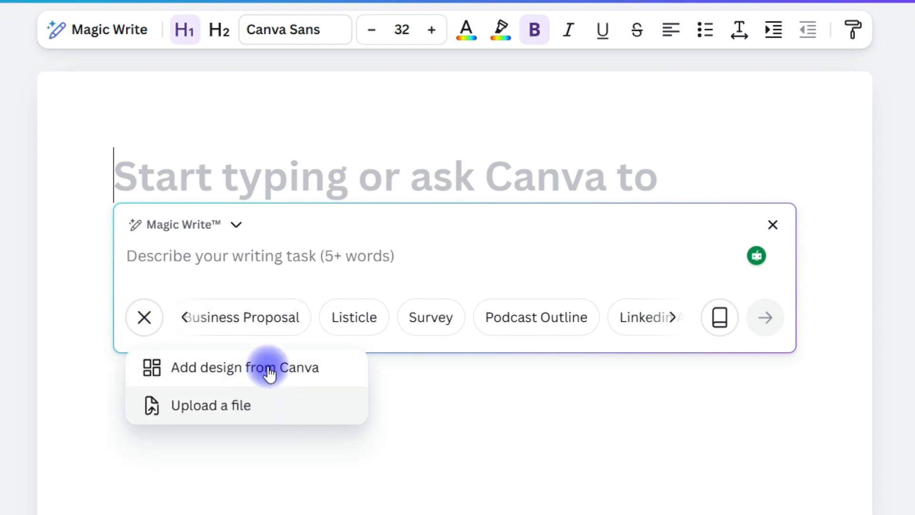
left_click(292, 267)
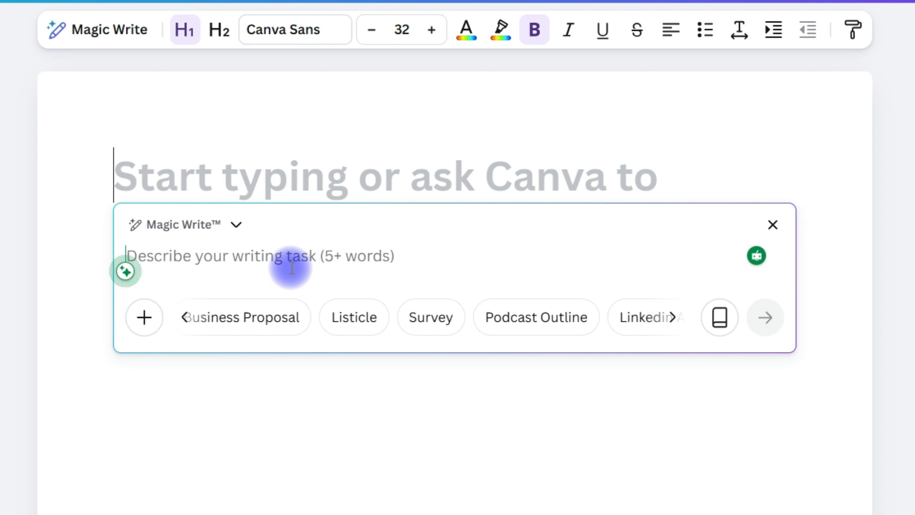
type("c")
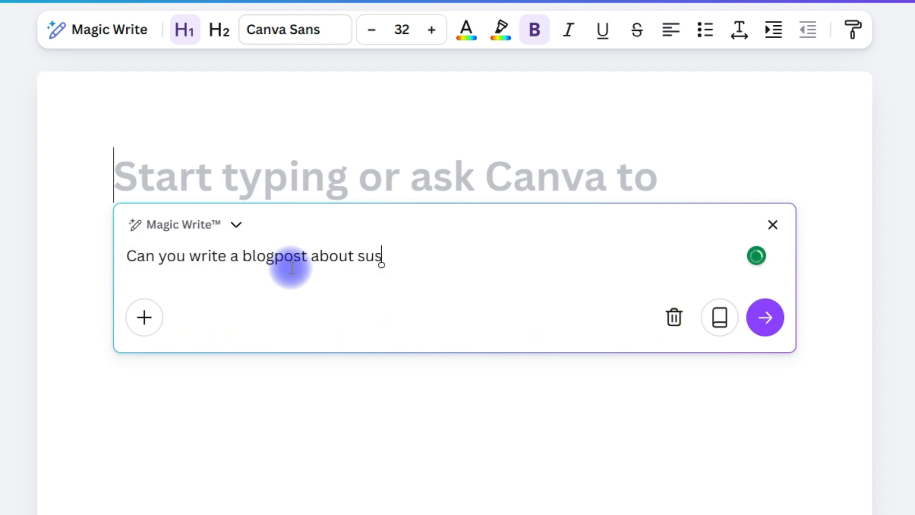
left_click(761, 311)
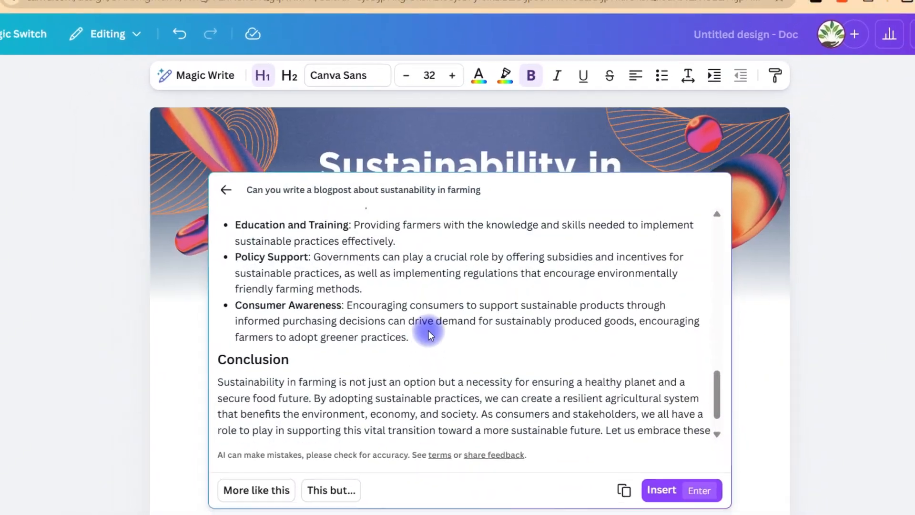
Read through the generated blog post and insert it into the document.
scroll(428, 330, "up", 15)
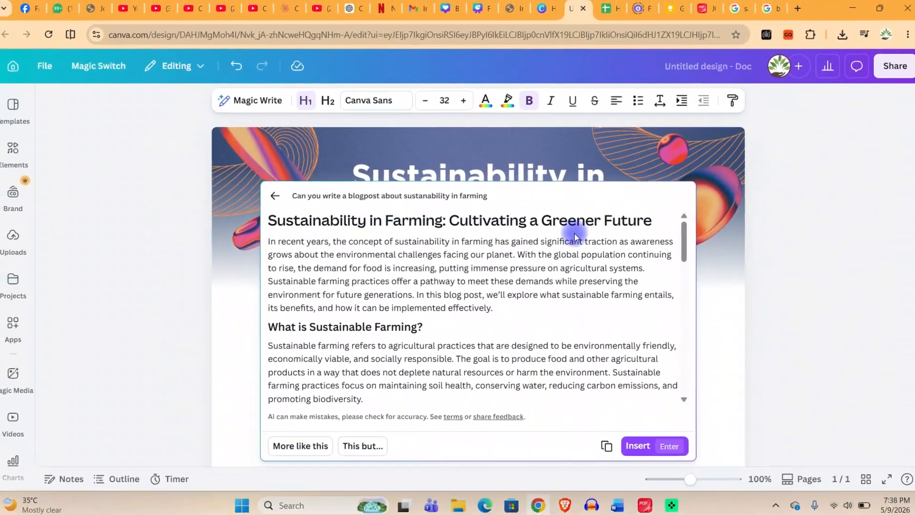
scroll(389, 324, "down", 15)
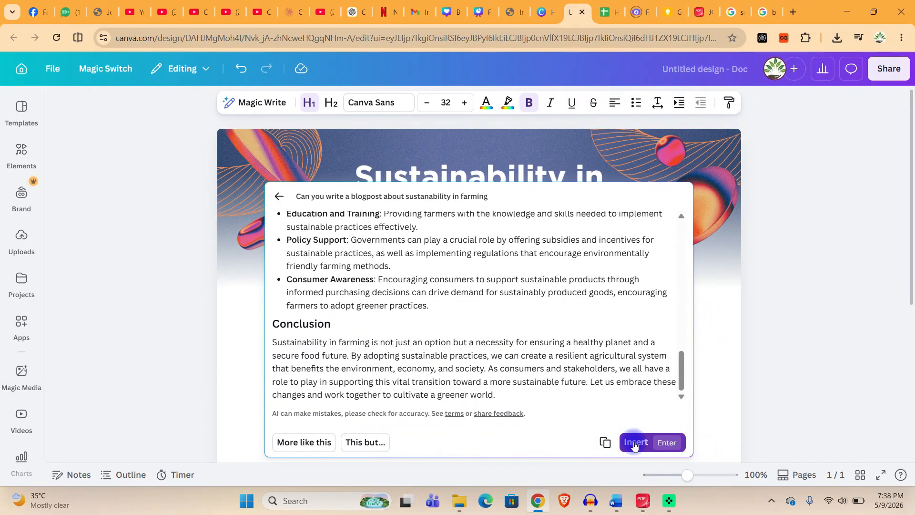
left_click(634, 443)
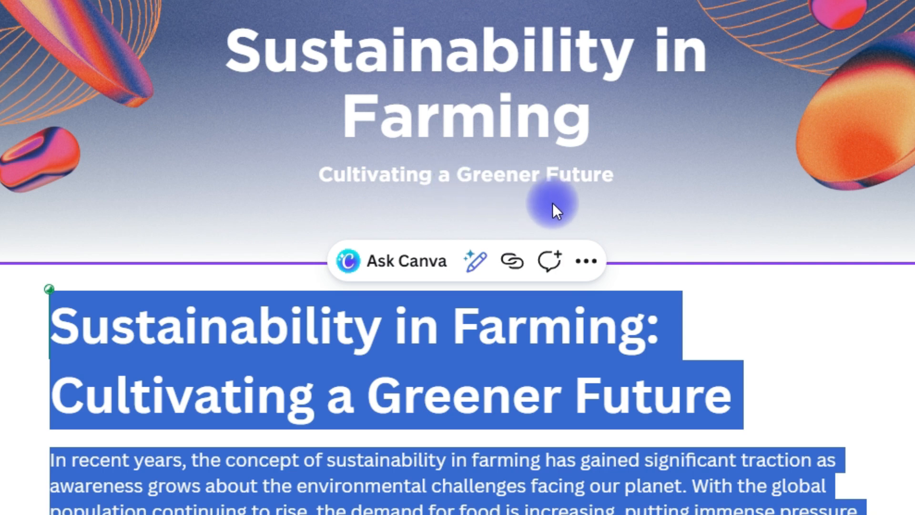
Look through the inserted article, from the title to the key practices and benefits sections.
scroll(710, 367, "down", 10)
left_click(684, 311)
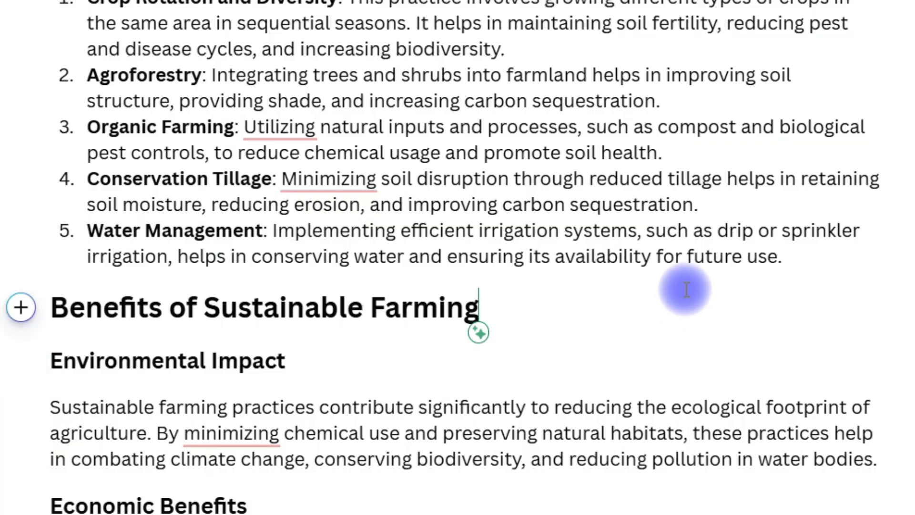
scroll(684, 290, "down", 10)
scroll(673, 298, "up", 12)
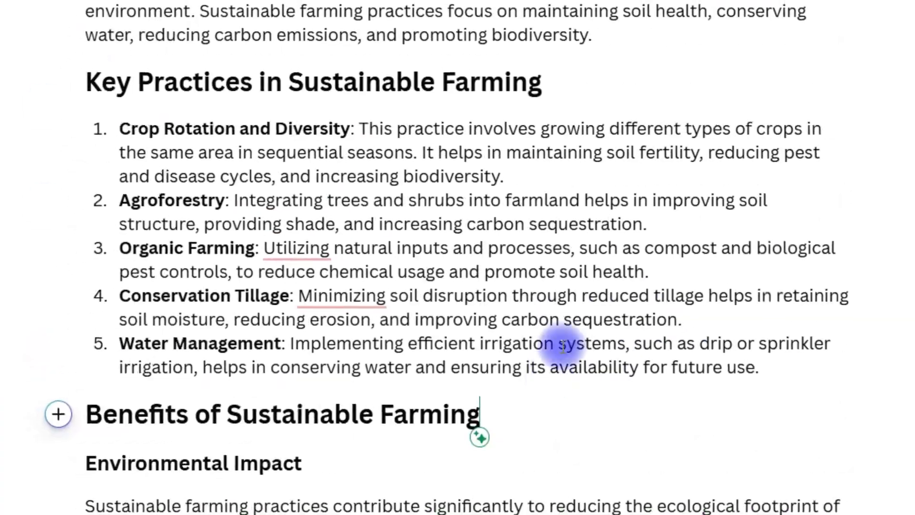
left_click(570, 322)
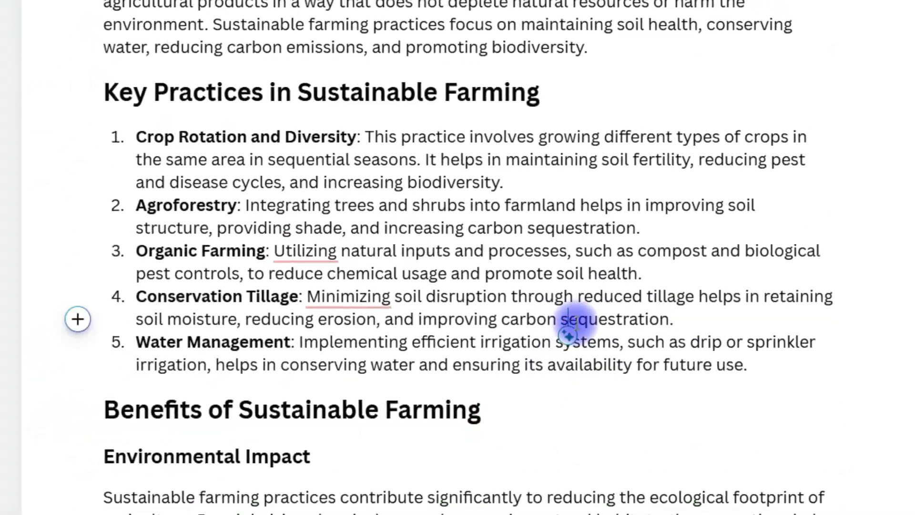
left_click(621, 269)
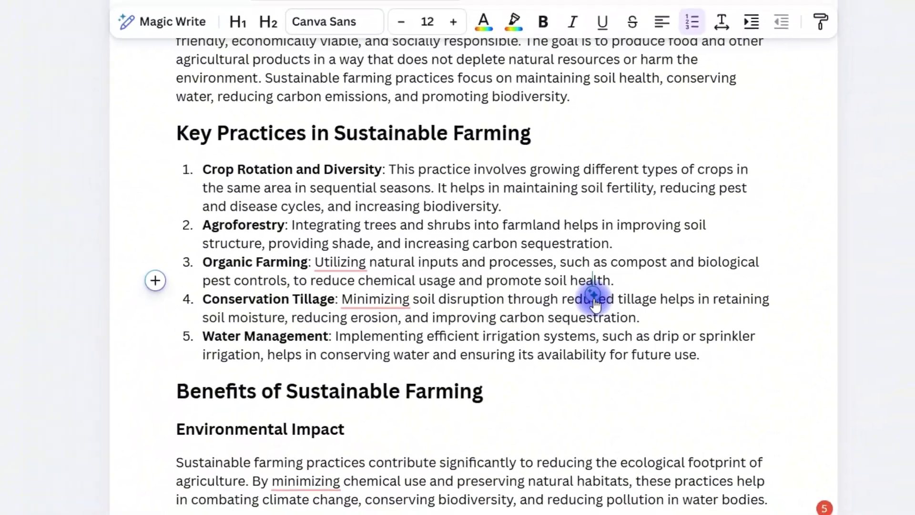
left_click(388, 260)
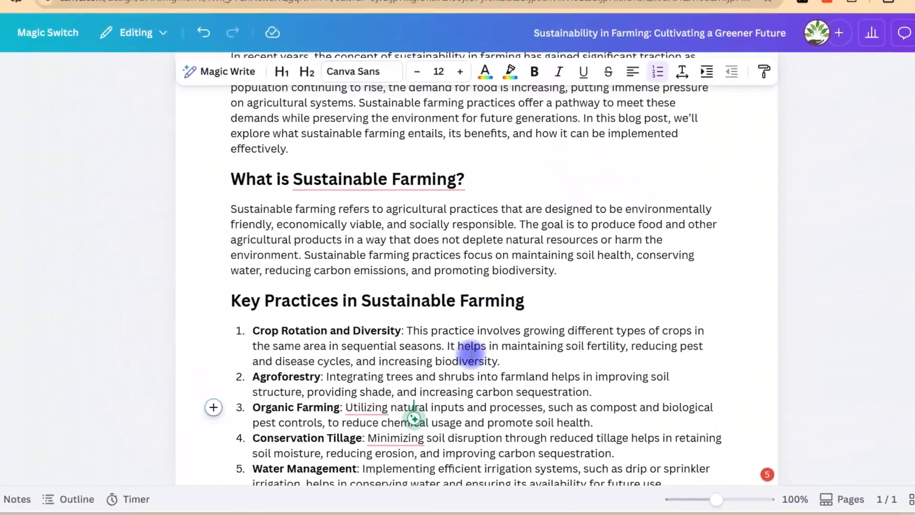
Insert a bar chart on a new line below the "Benefits of Sustainable Farming" heading and look through its data table.
scroll(471, 352, "down", 5)
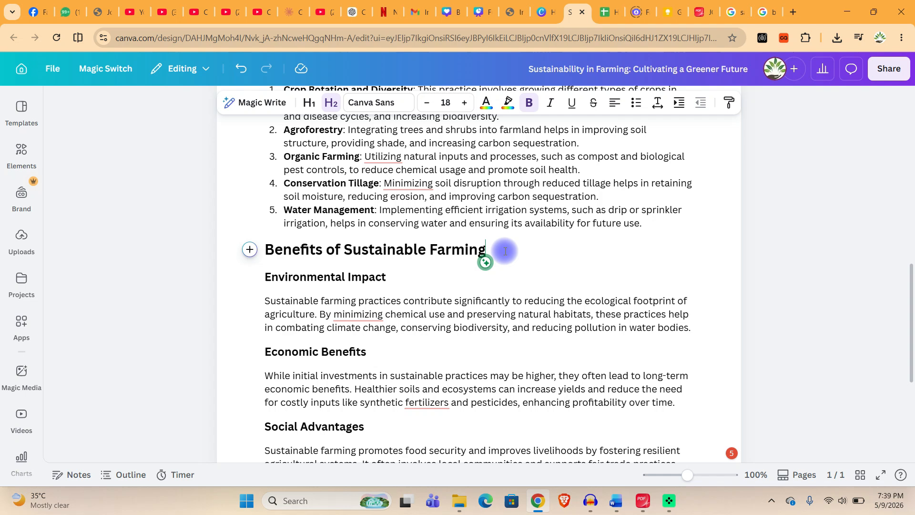
key("Return")
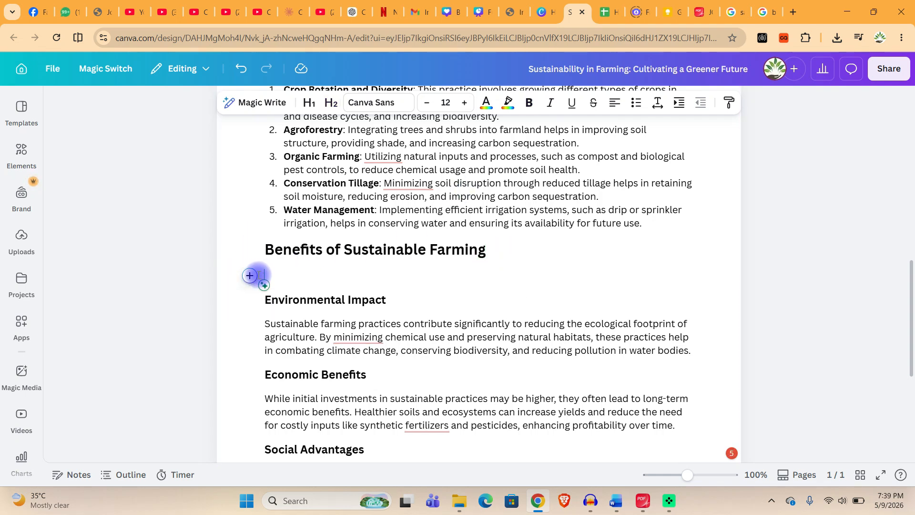
left_click(245, 275)
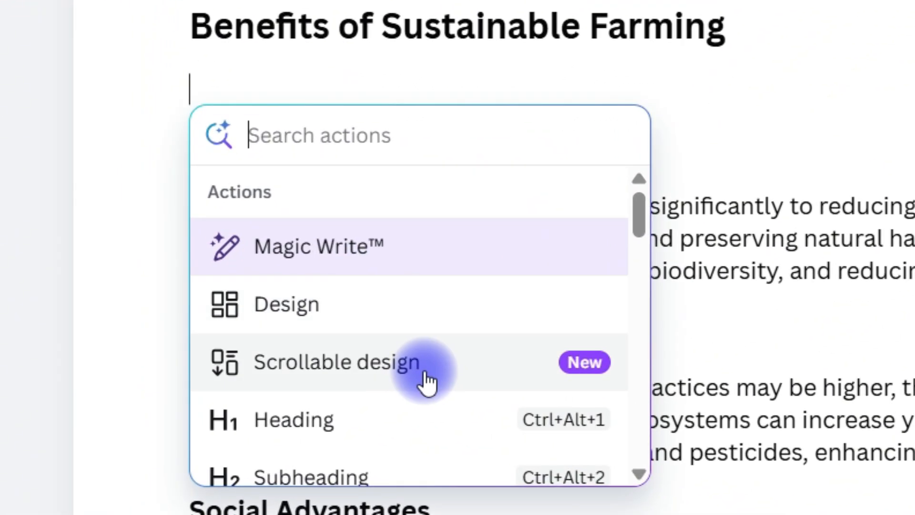
left_click_drag(639, 211, 637, 388)
left_click(314, 302)
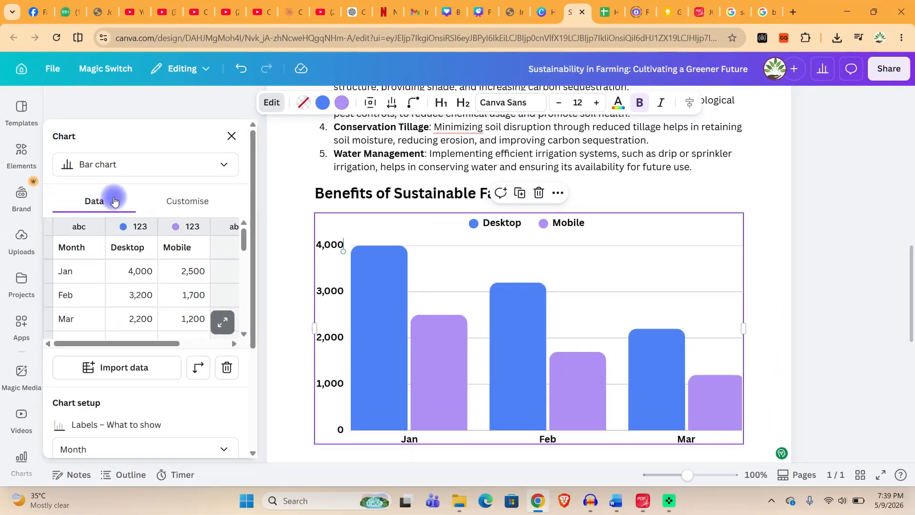
scroll(130, 285, "down", 2)
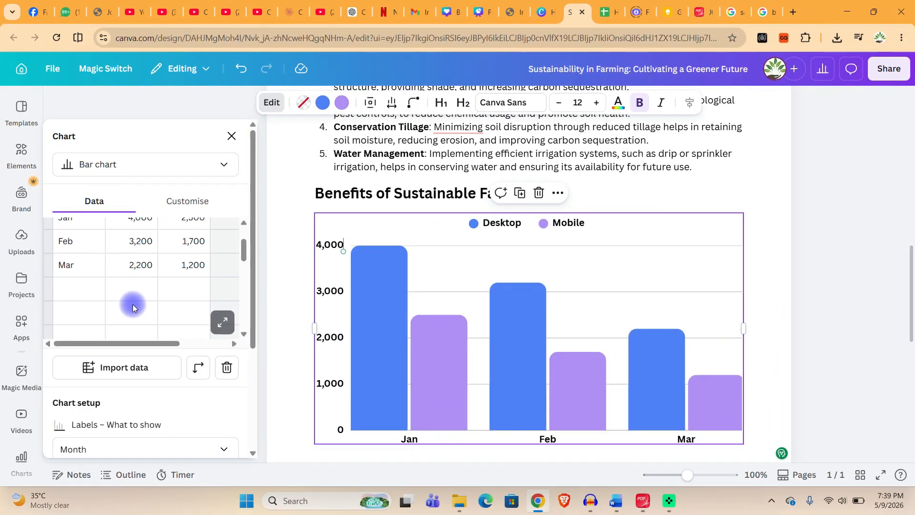
scroll(138, 291, "up", 2)
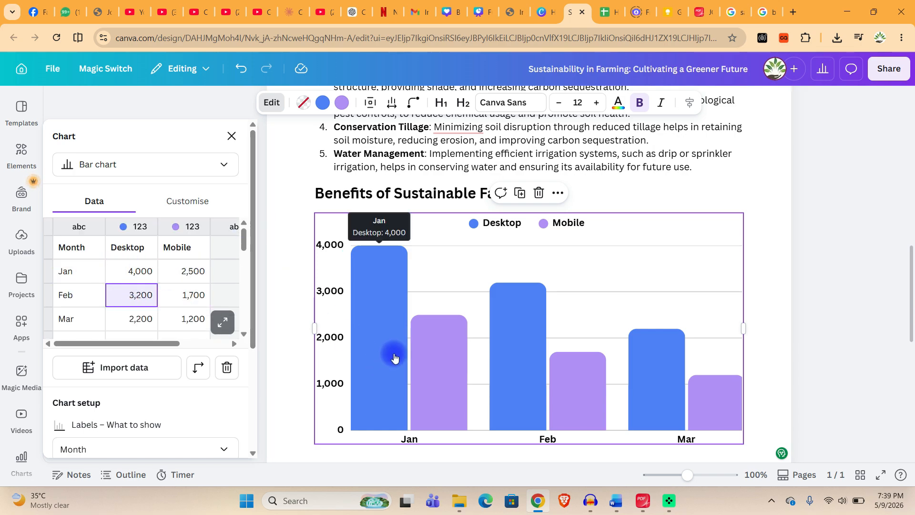
Select the three bullet points under "Implementing Sustainable Farming Practices" and start a blank embedded design there.
scroll(394, 357, "down", 10)
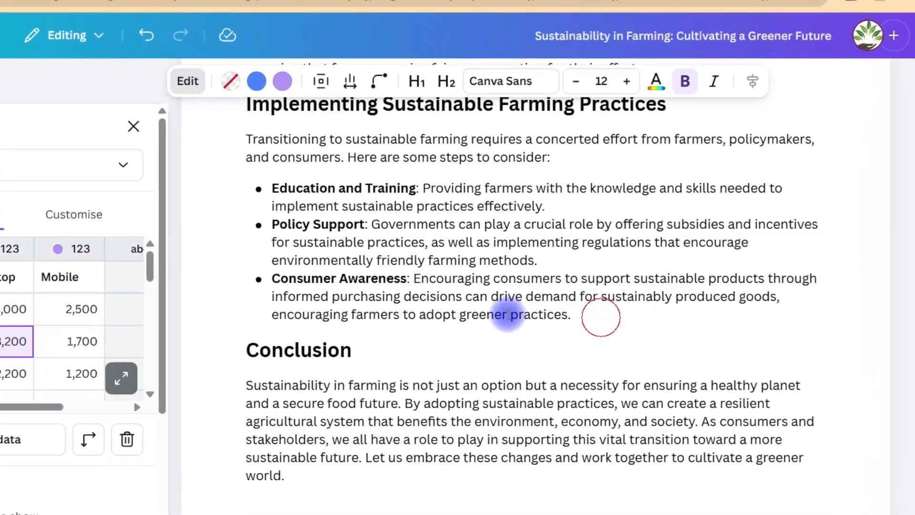
left_click_drag(508, 314, 275, 188)
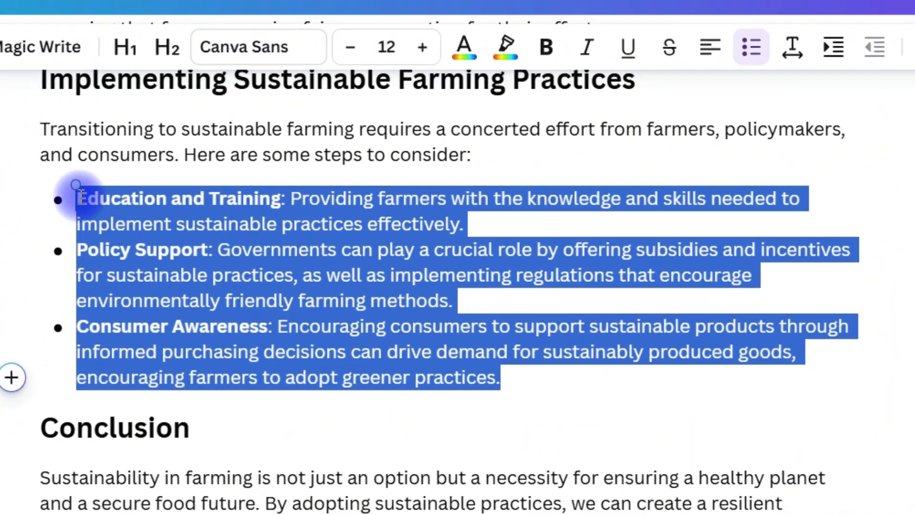
left_click(14, 289)
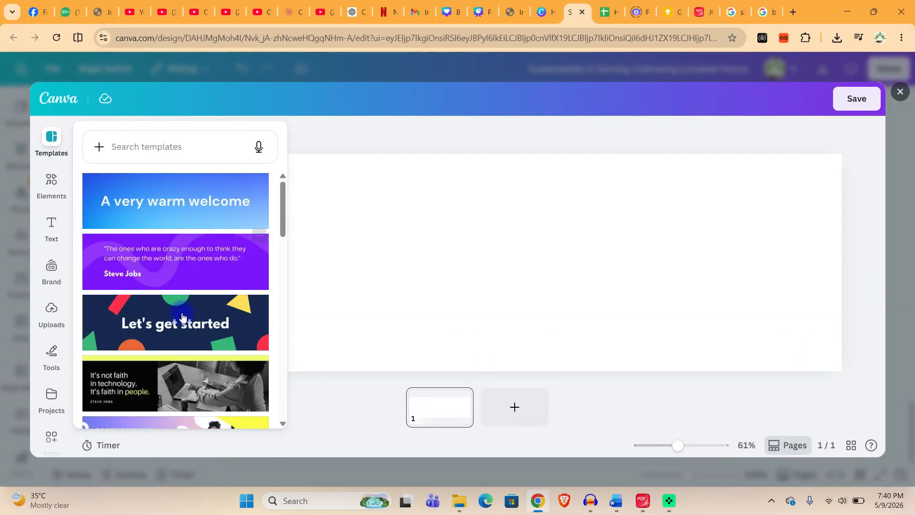
Try the "A very warm welcome" banner template on the blank design and close the design editor without saving.
scroll(182, 317, "down", 10)
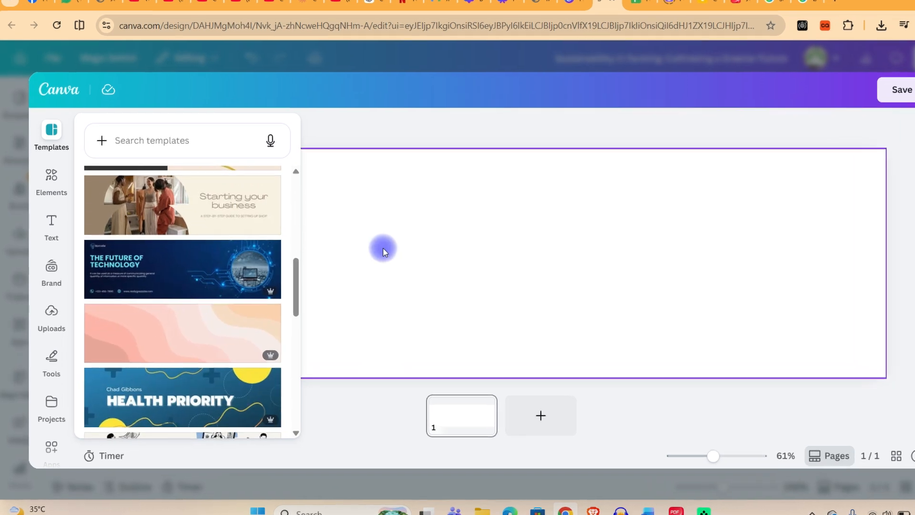
scroll(220, 278, "down", 5)
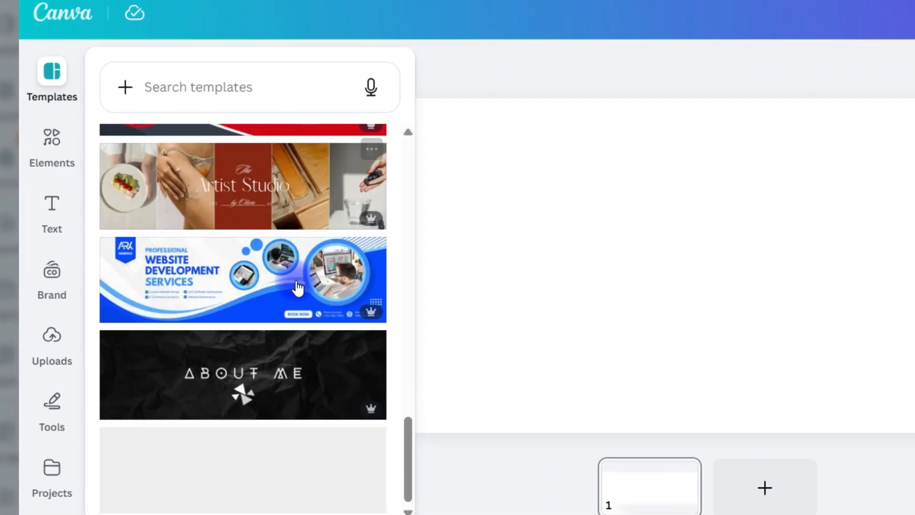
scroll(304, 225, "up", 15)
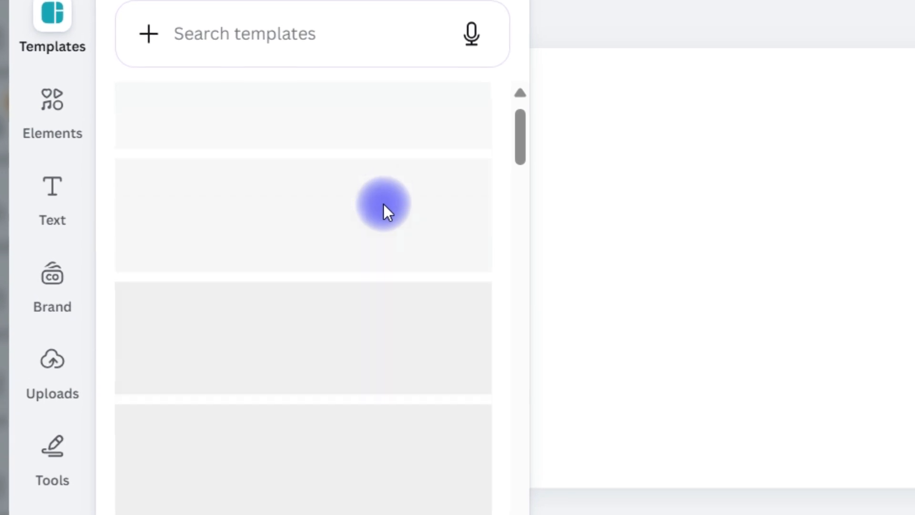
scroll(383, 204, "up", 2)
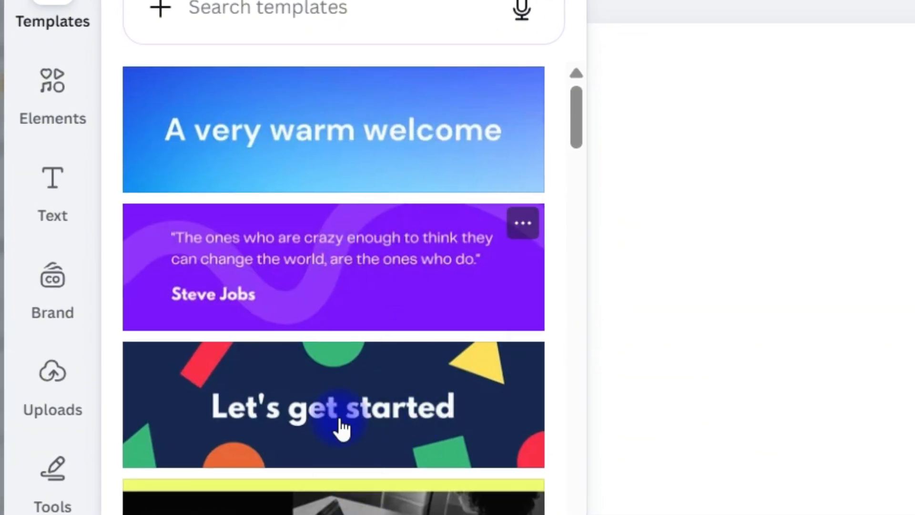
left_click(347, 136)
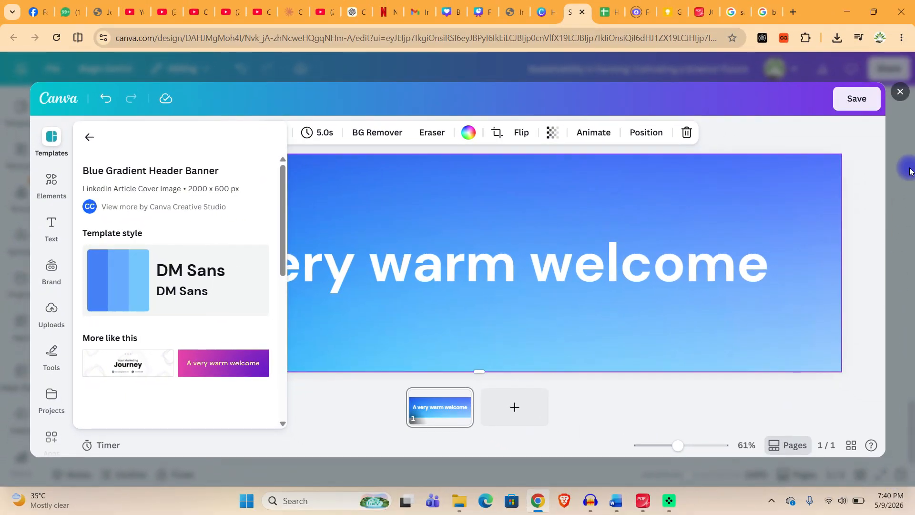
left_click(898, 95)
Select the paragraph under "Economic Benefits" and insert a line chart below it.
left_click(537, 267)
scroll(472, 292, "up", 5)
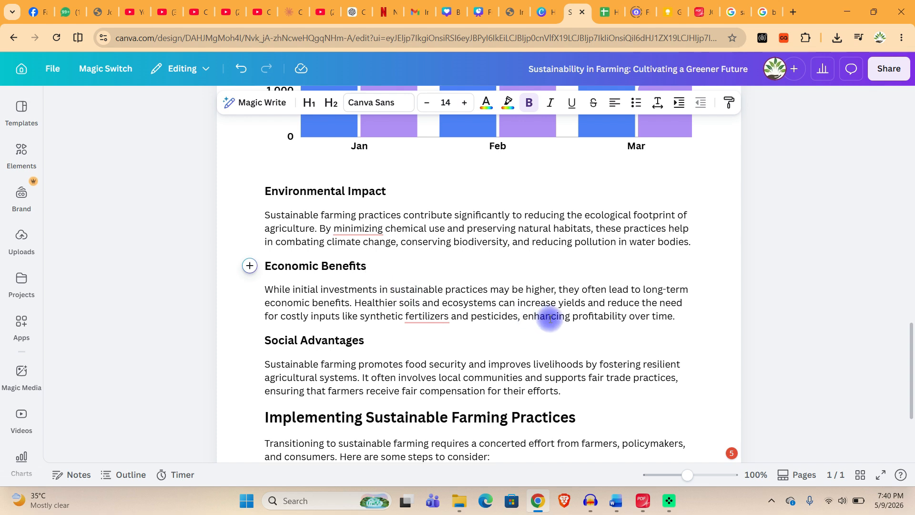
left_click_drag(696, 319, 255, 287)
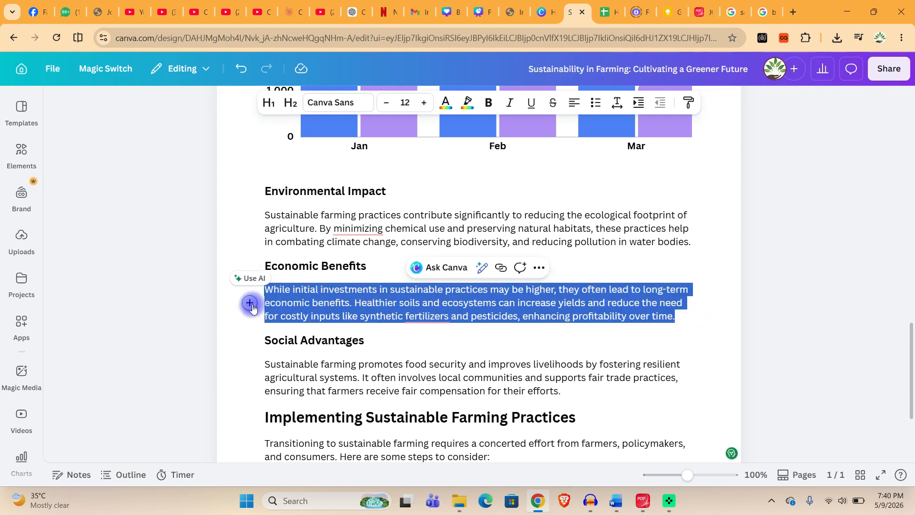
left_click(251, 304)
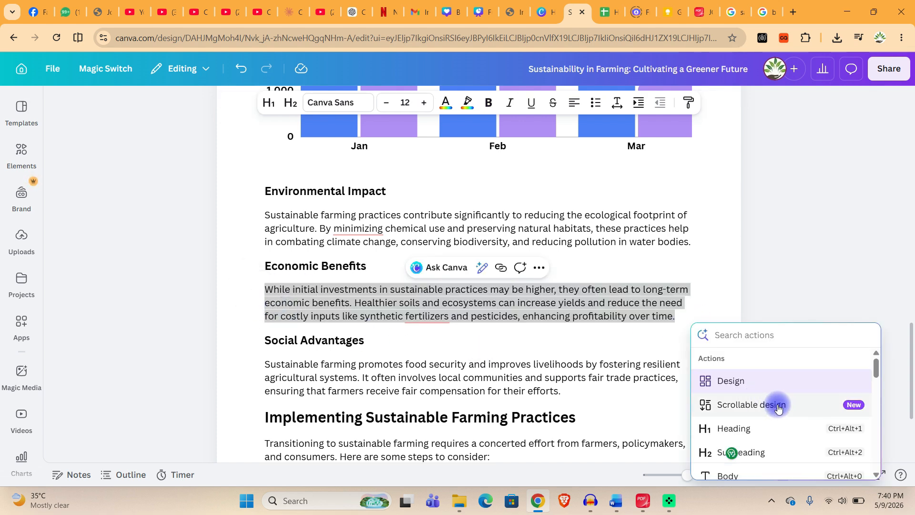
scroll(771, 400, "down", 2)
scroll(767, 405, "down", 4)
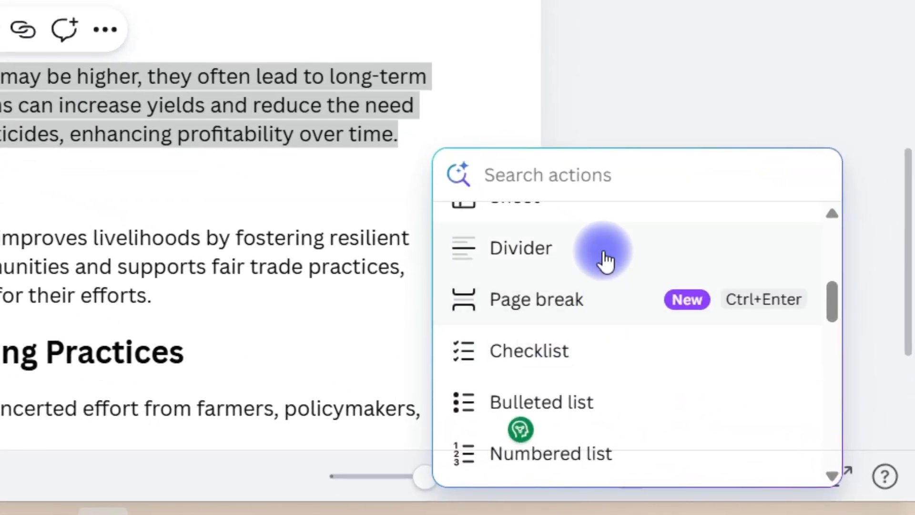
scroll(605, 359, "up", 3)
scroll(600, 369, "down", 5)
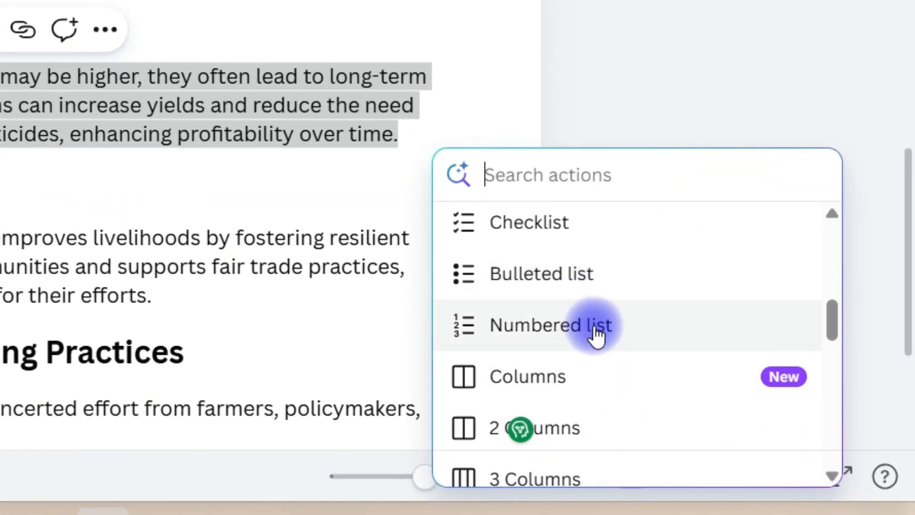
scroll(597, 333, "down", 10)
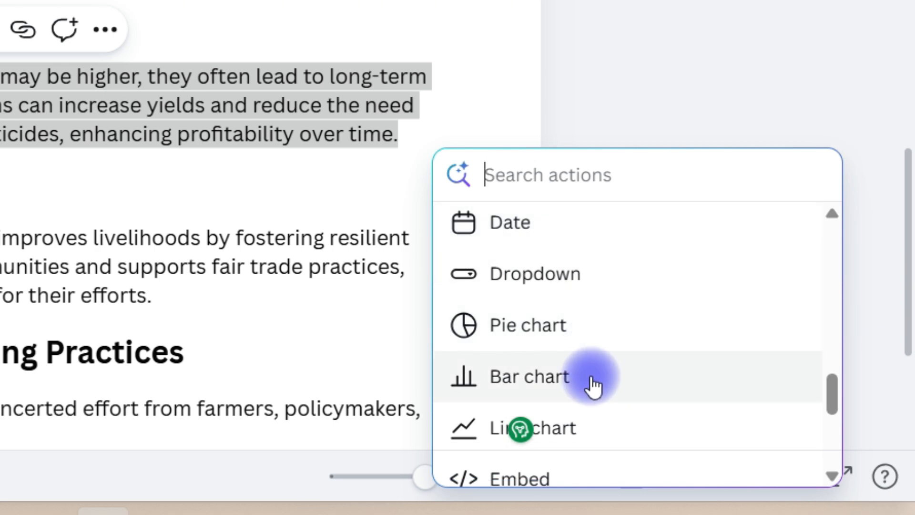
left_click(576, 415)
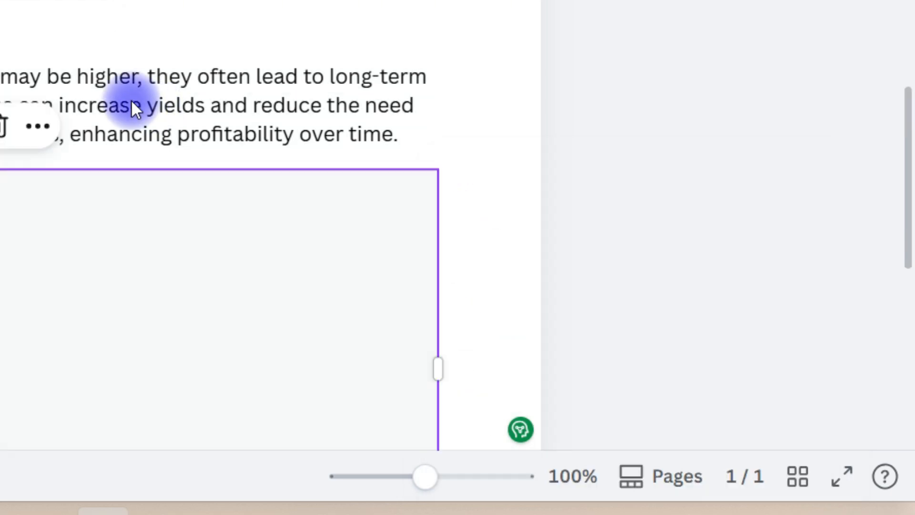
Look over the new line chart and its data table, selecting the 2023 revenue cell.
scroll(2, 132, "down", 3)
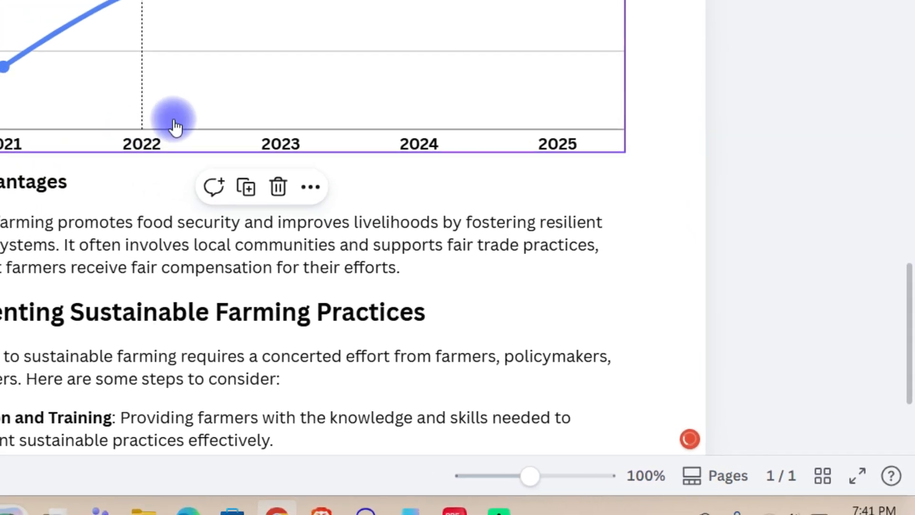
scroll(57, 74, "up", 3)
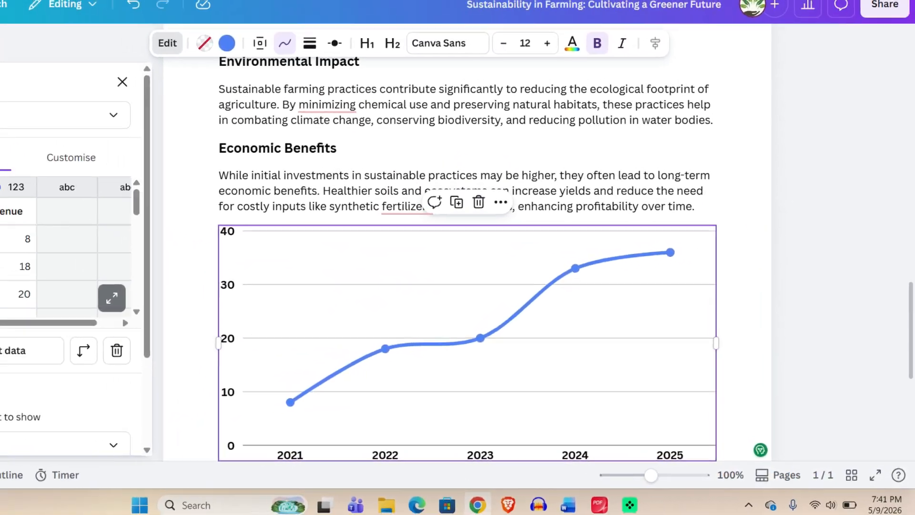
left_click(65, 288)
left_click(119, 292)
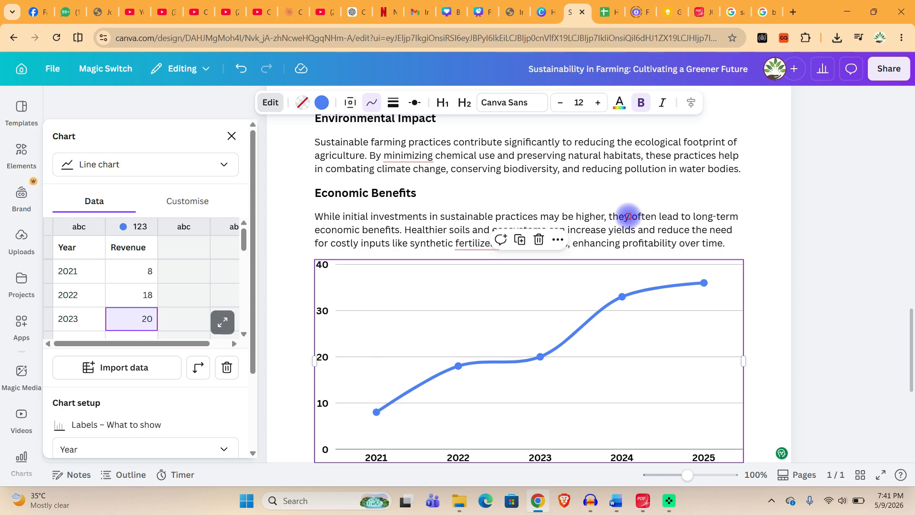
scroll(572, 257, "up", 6)
scroll(482, 300, "down", 11)
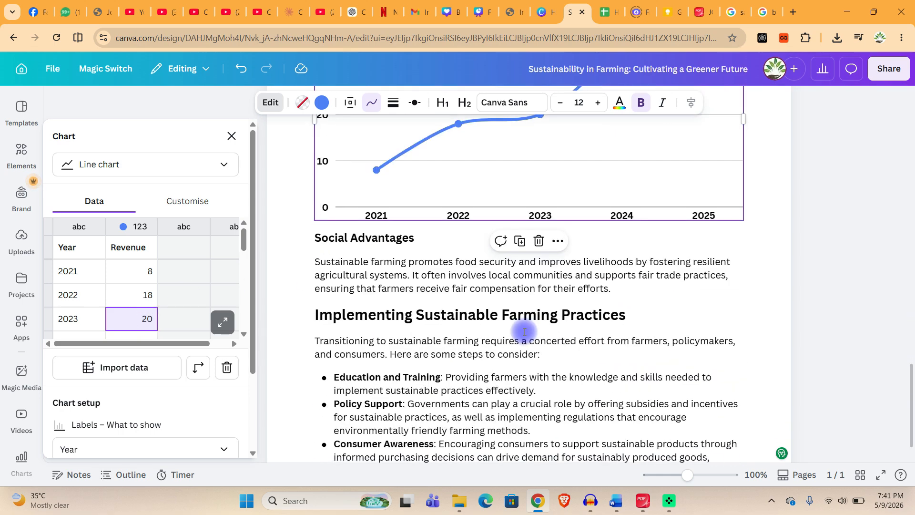
Select the introduction and three bullet points under "Implementing Sustainable Farming Practices" and ask Canva to rewrite the text.
scroll(524, 331, "down", 4)
left_click(567, 272)
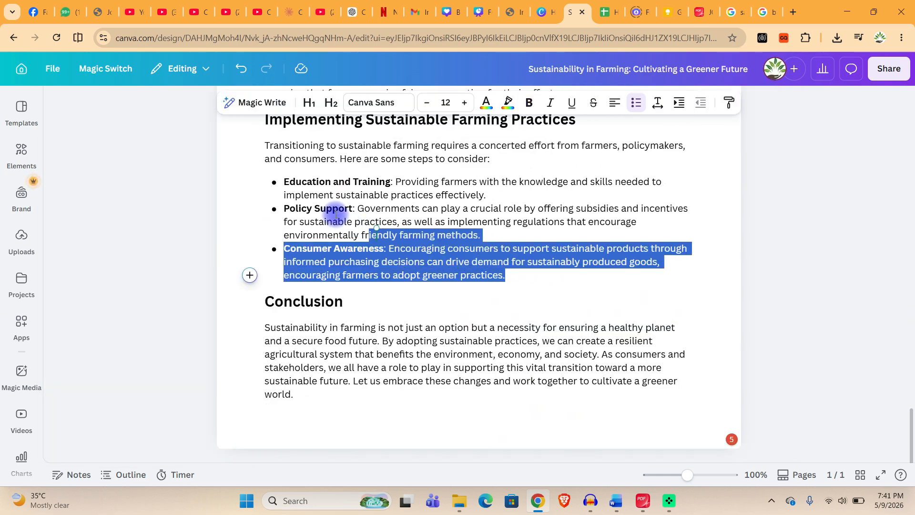
left_click_drag(335, 215, 263, 144)
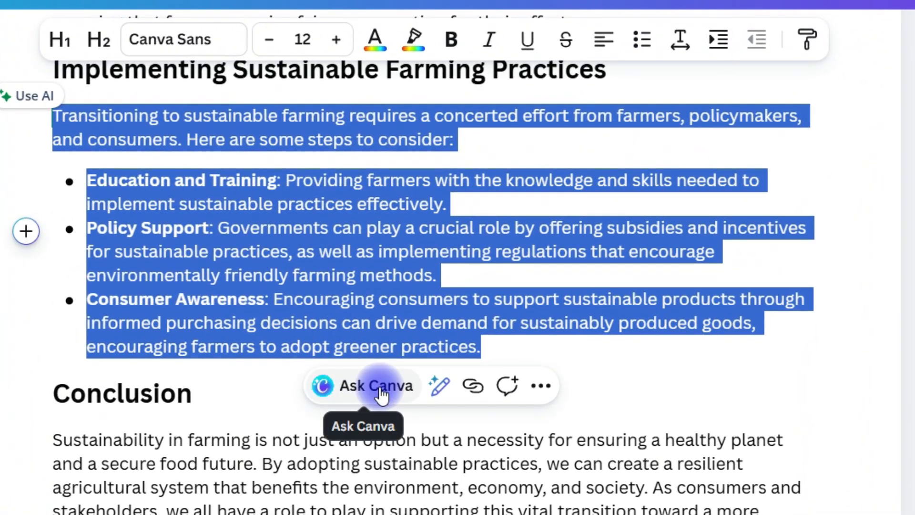
left_click(376, 386)
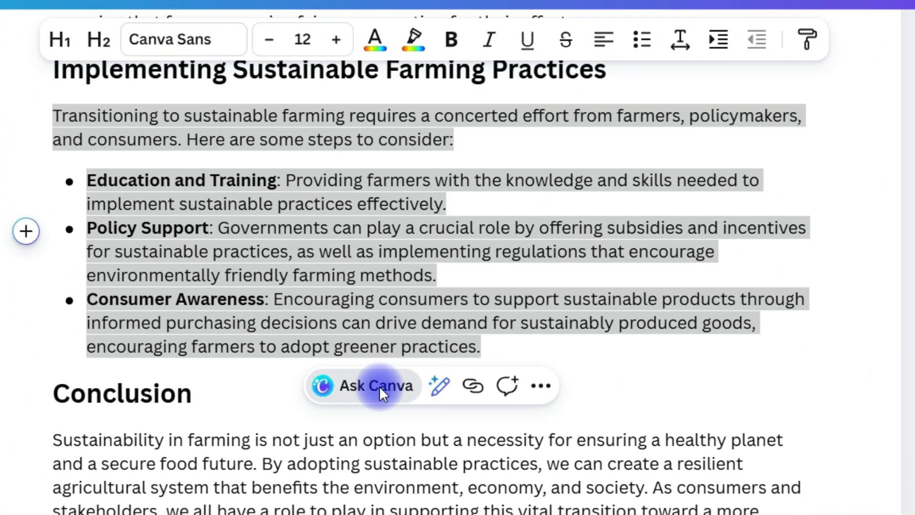
type("can")
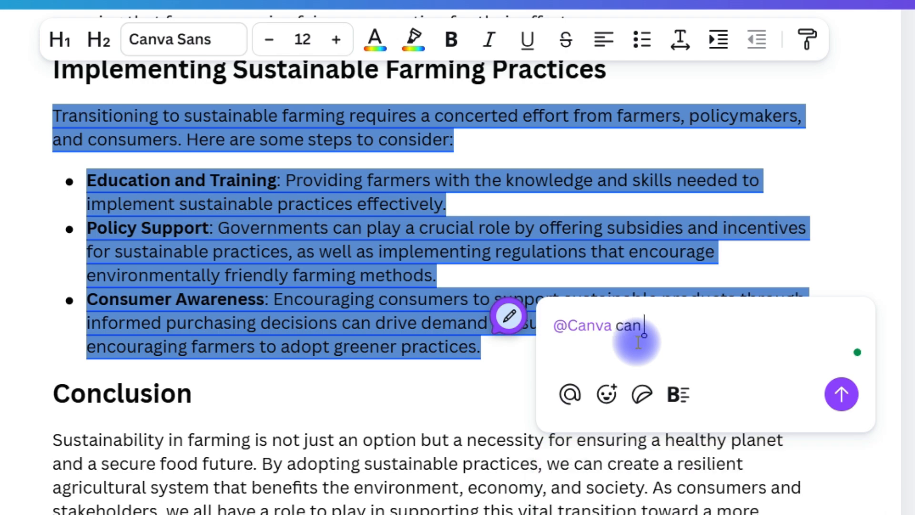
key("BackSpace")
key("BackSpace")
key("BackSpace")
key("BackSpace")
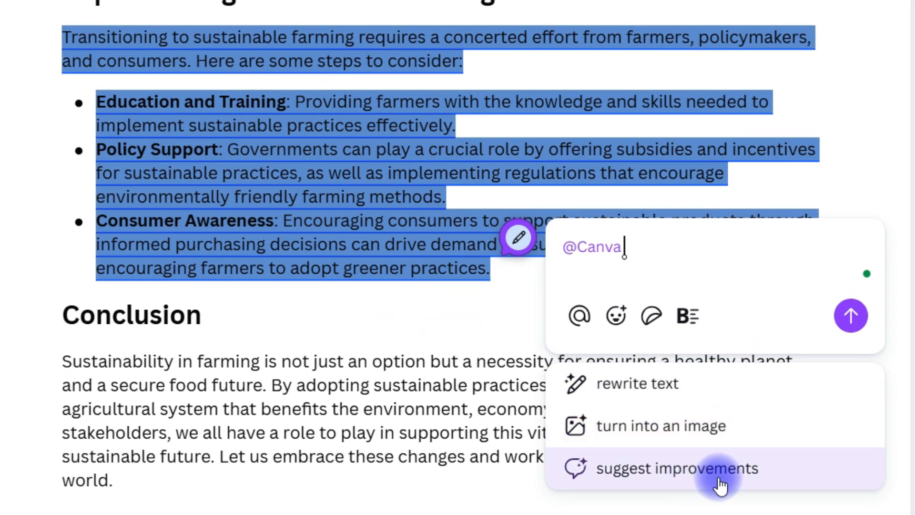
left_click(658, 384)
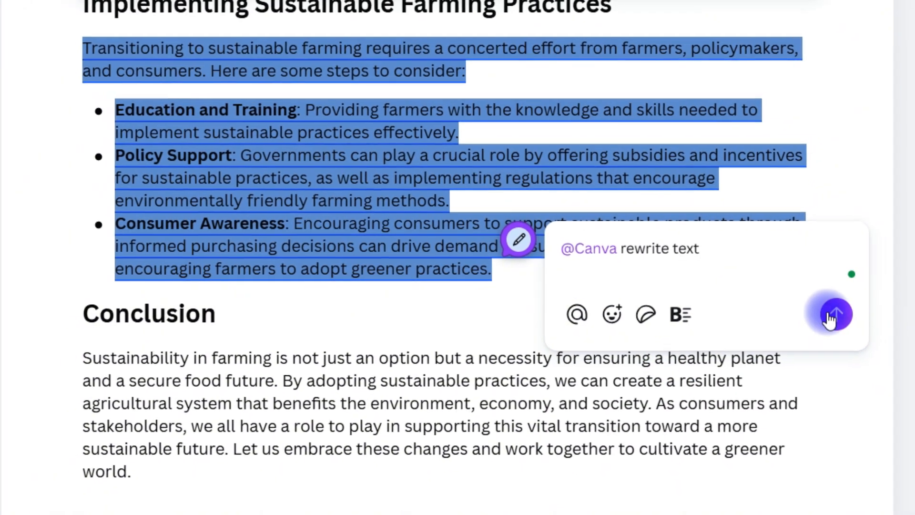
left_click(850, 315)
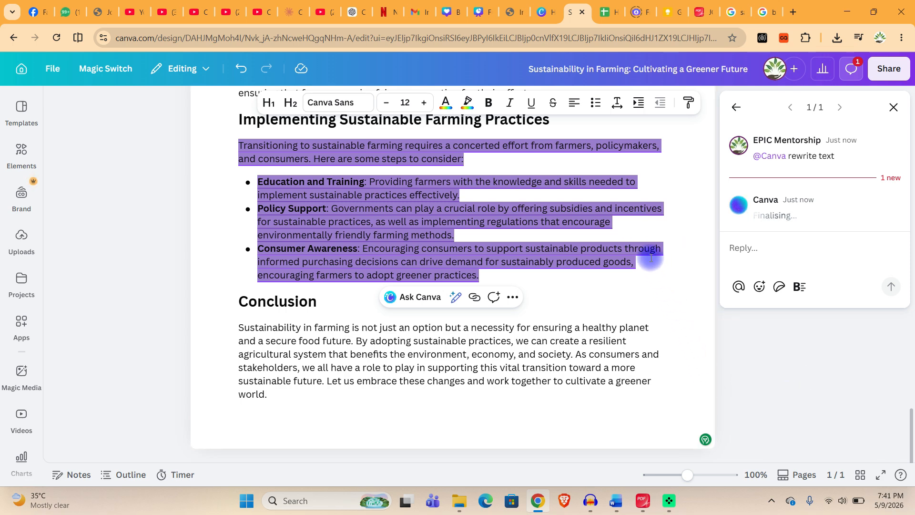
Add all three of Canva's rewrite suggestions to the document after the "Consumer Awareness" bullet point.
scroll(797, 279, "down", 5)
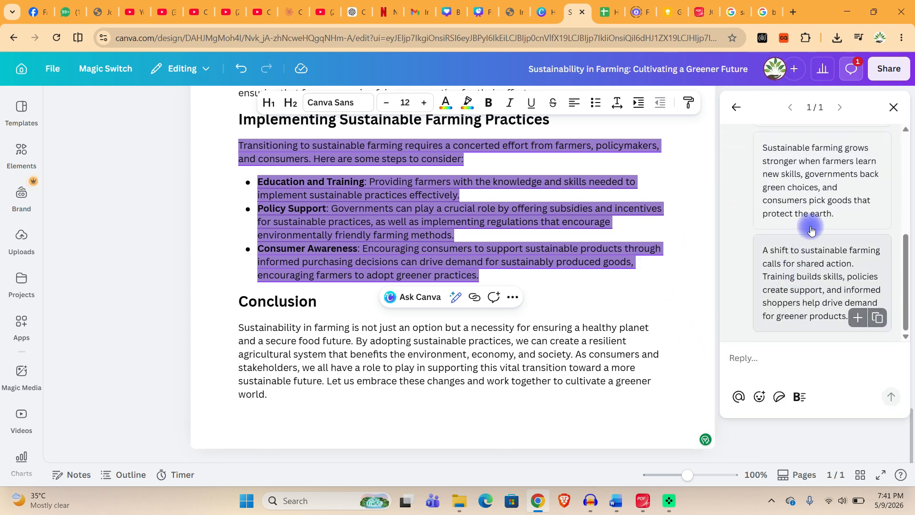
scroll(810, 262, "up", 5)
scroll(815, 267, "down", 5)
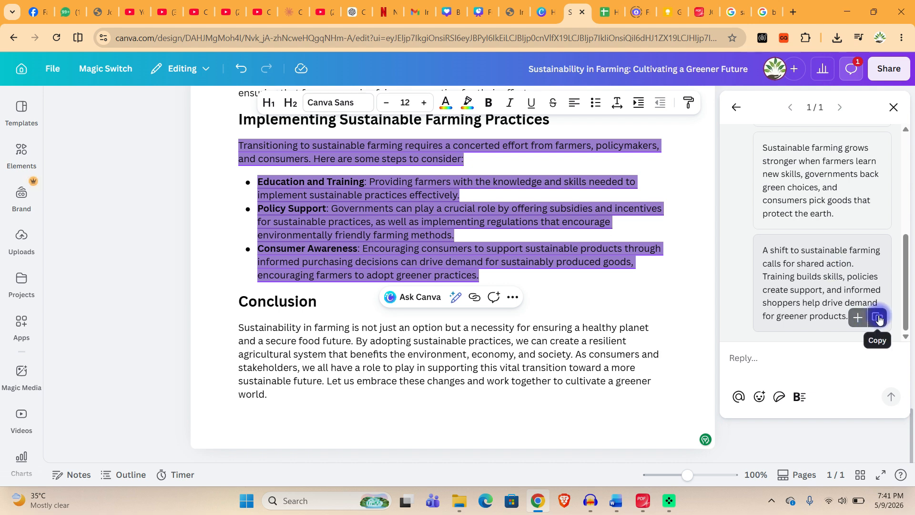
left_click(858, 318)
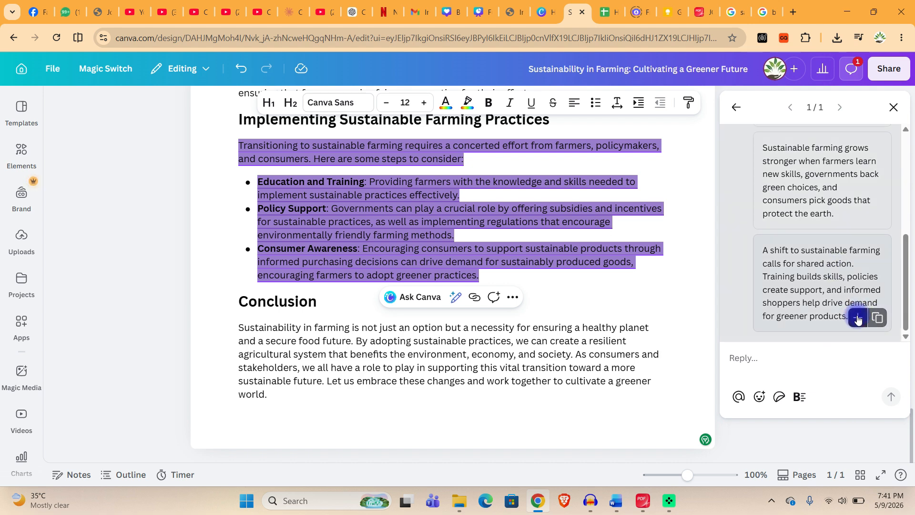
left_click(474, 319)
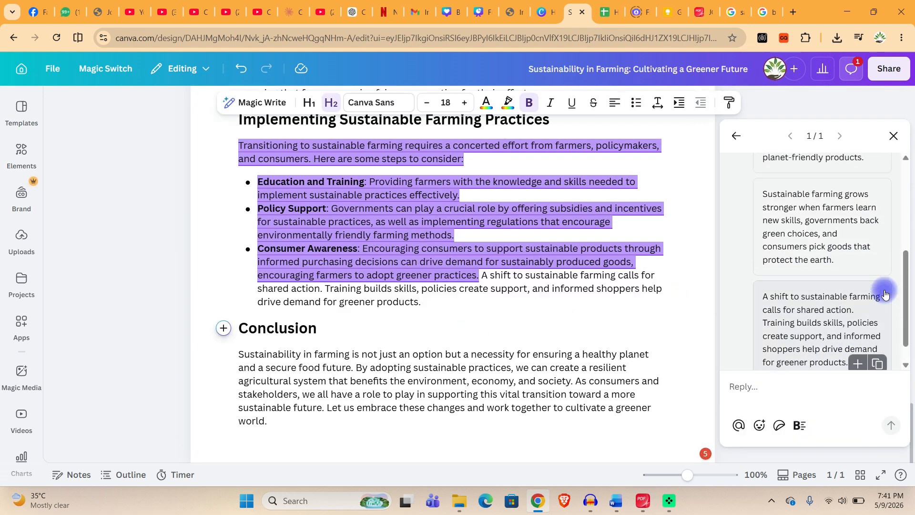
scroll(878, 300, "down", 3)
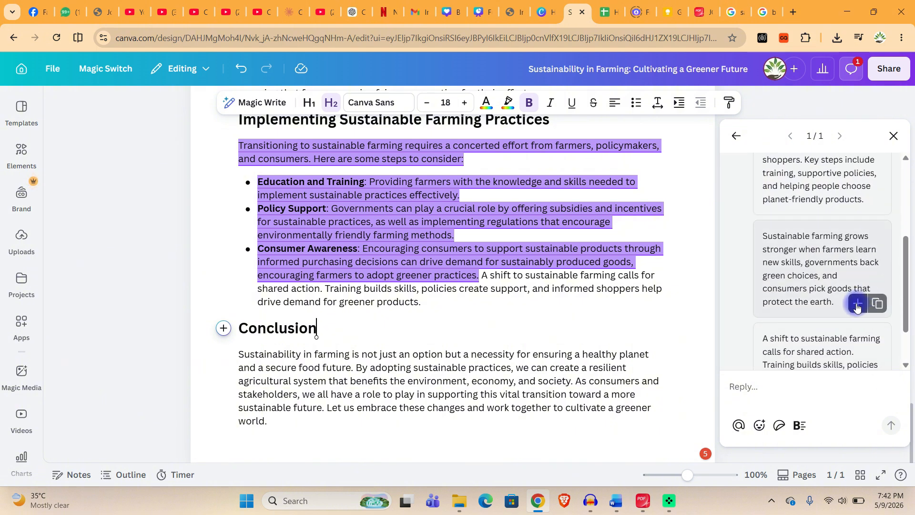
left_click(879, 301)
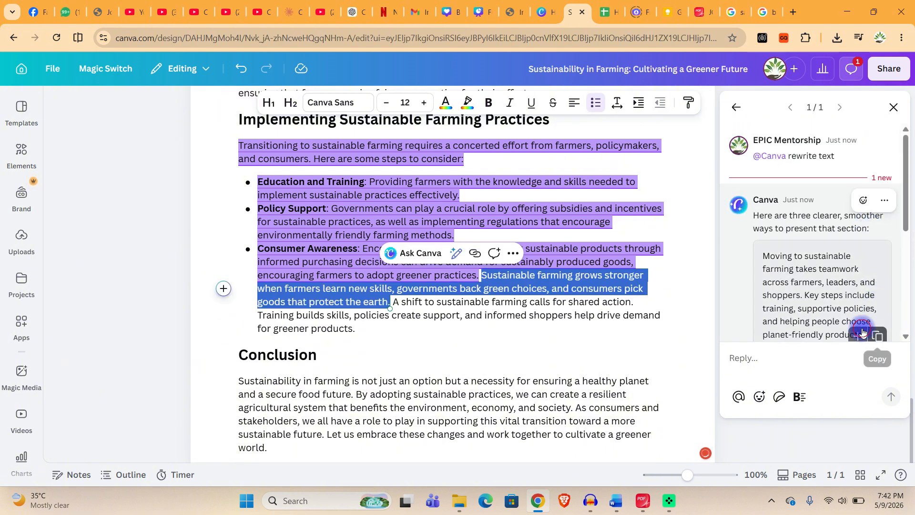
left_click(864, 332)
Split the added text into separate bullets starting at "Sustainable farming grows stronger" and "A shift to sustainable farming".
left_click(560, 238)
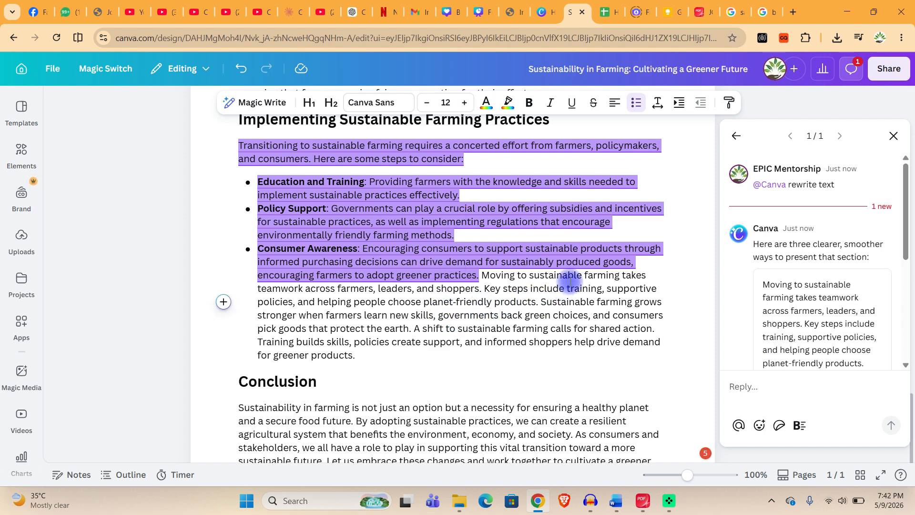
key("Return")
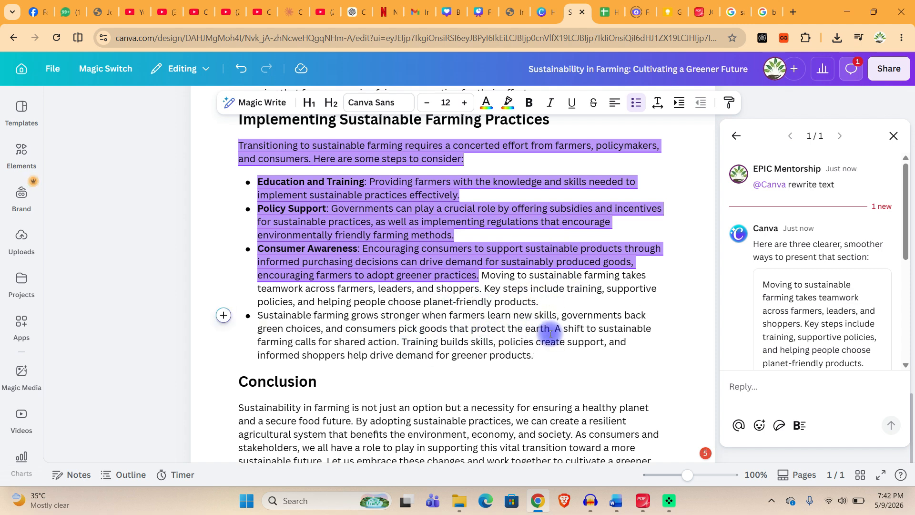
key("Return")
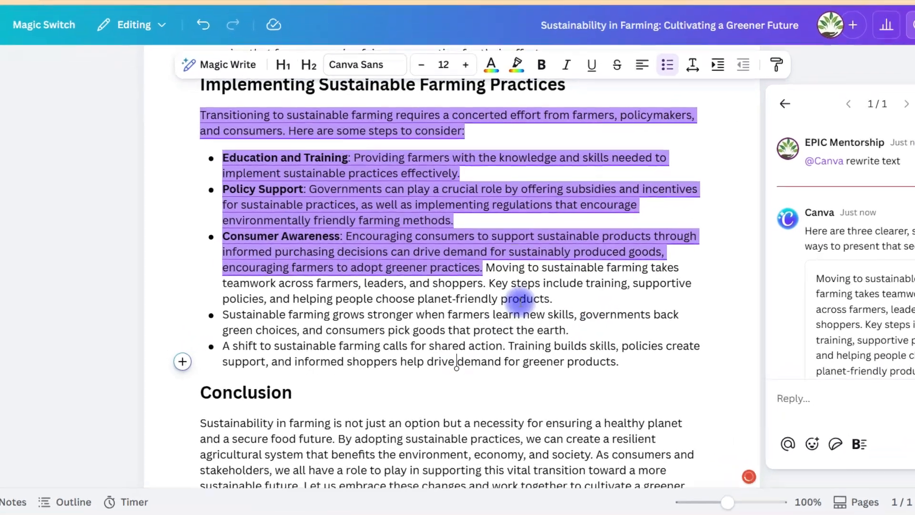
Look through the whole document, from the banner and introductory paragraph down to the conclusion.
scroll(502, 317, "up", 5)
scroll(515, 315, "up", 15)
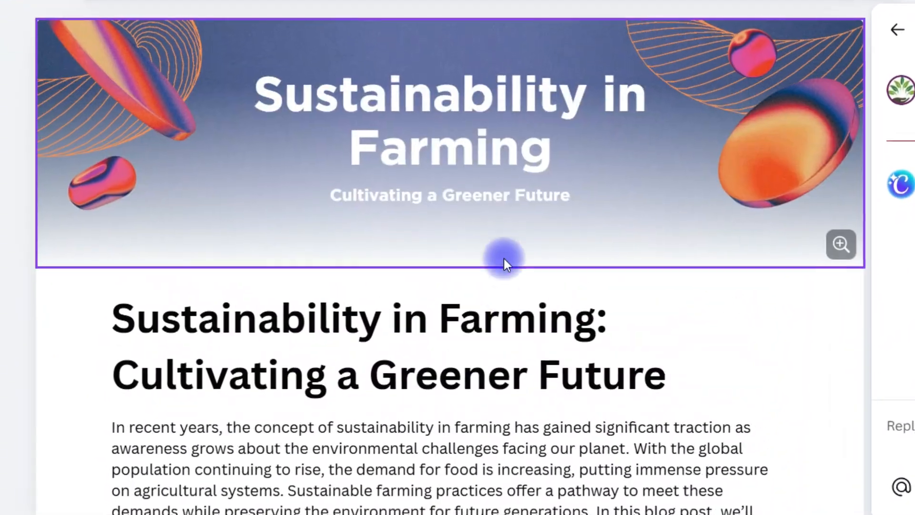
left_click_drag(698, 510, 253, 425)
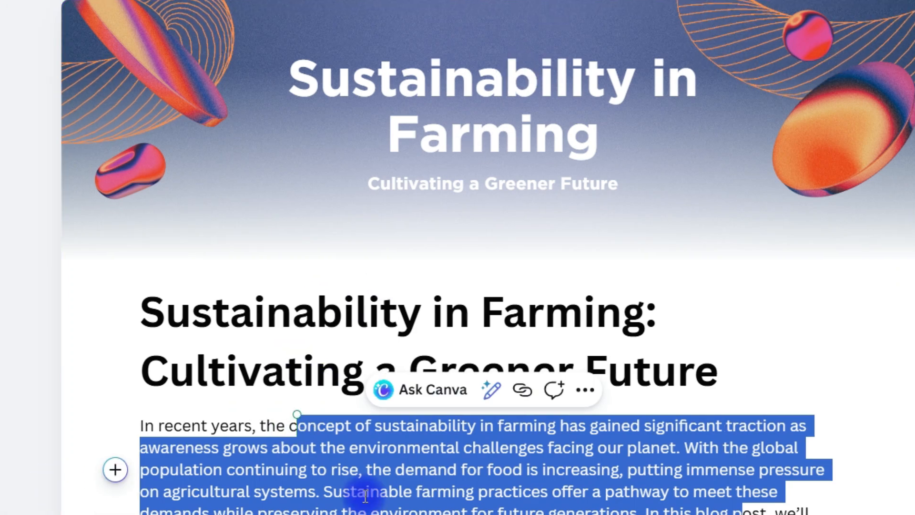
left_click(473, 470)
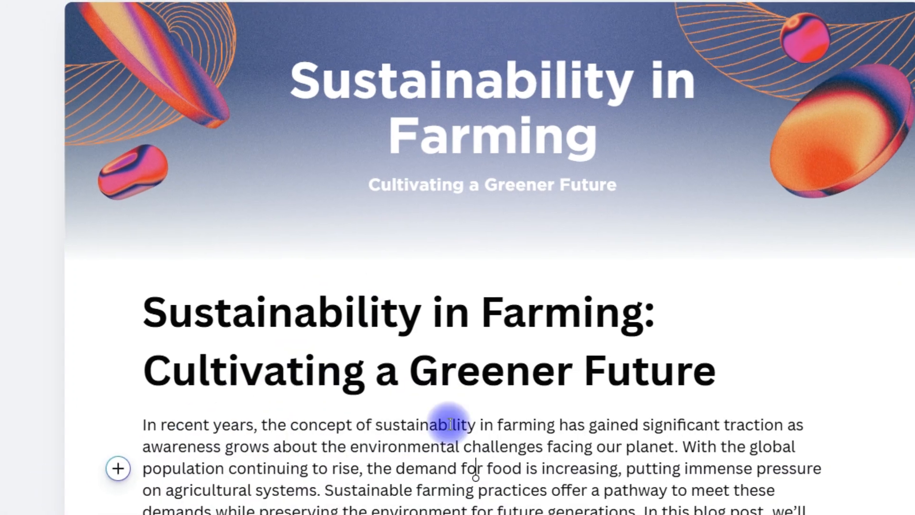
scroll(429, 410, "down", 9)
scroll(408, 382, "down", 15)
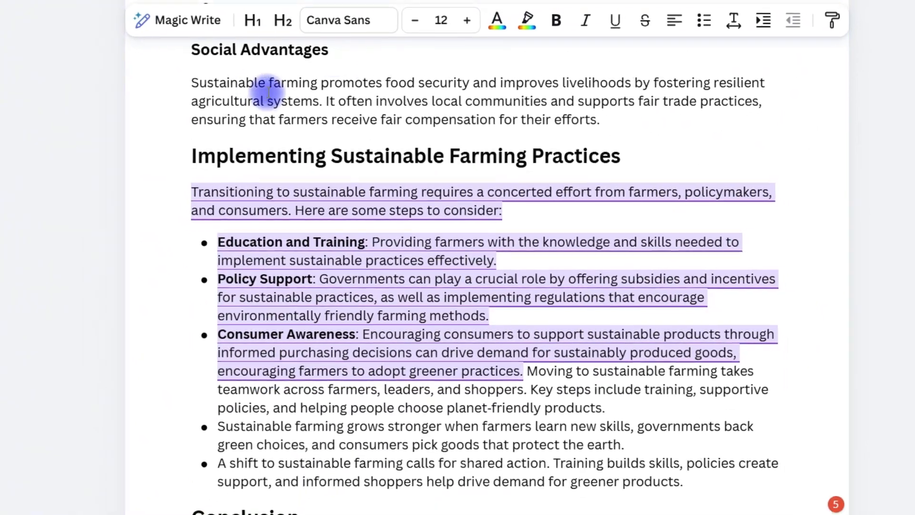
scroll(344, 210, "down", 5)
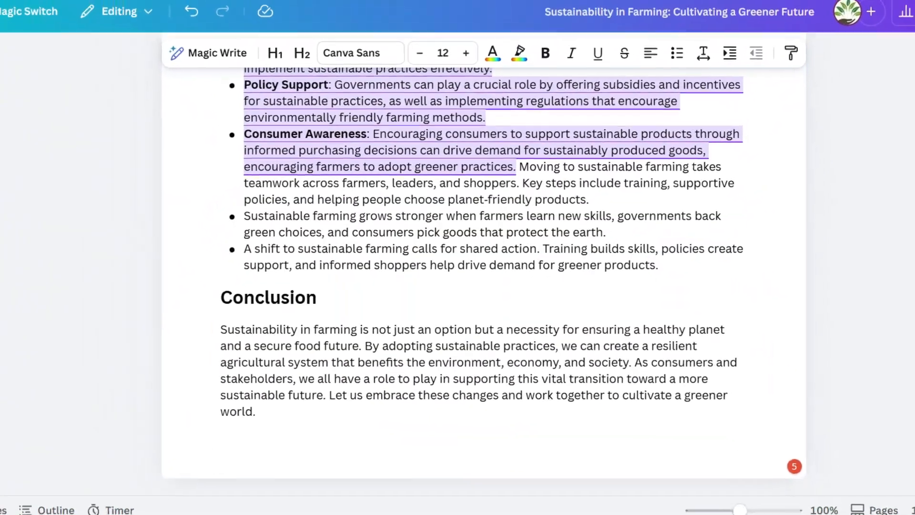
Examine the document's PDF download options and close them without exporting.
left_click(909, 24)
left_click(740, 314)
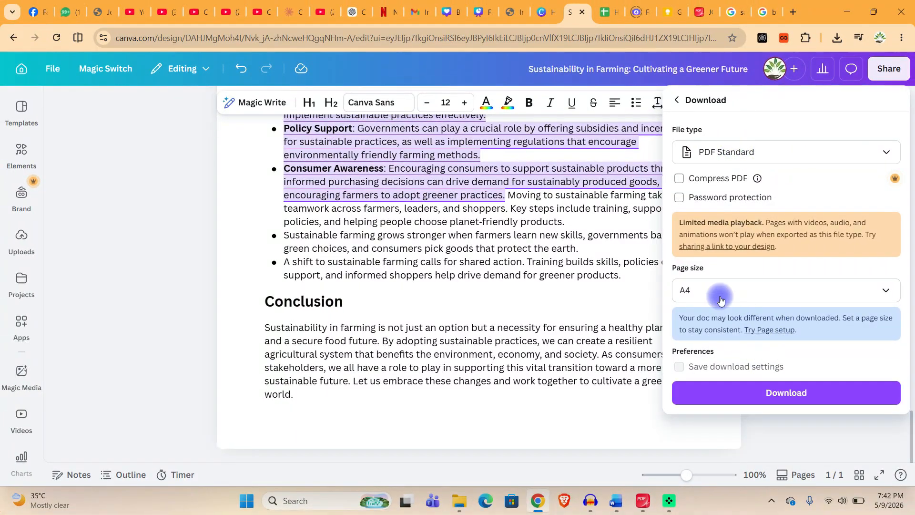
left_click(680, 384)
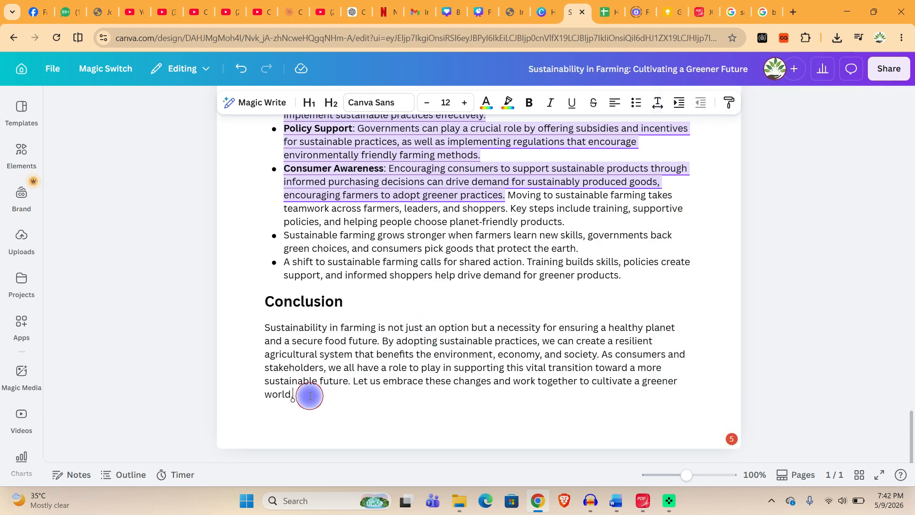
Add an empty line after the conclusion and open Magic Write there, closing it without generating text.
key("Return")
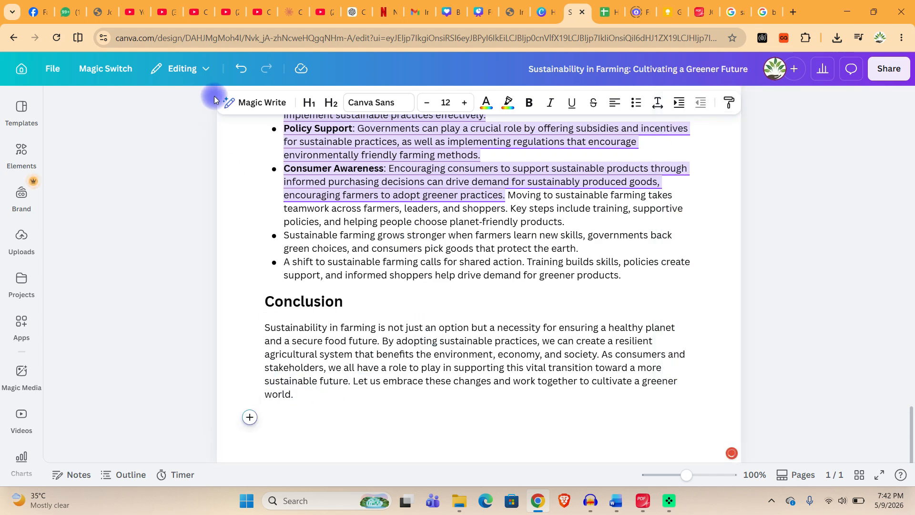
left_click(253, 109)
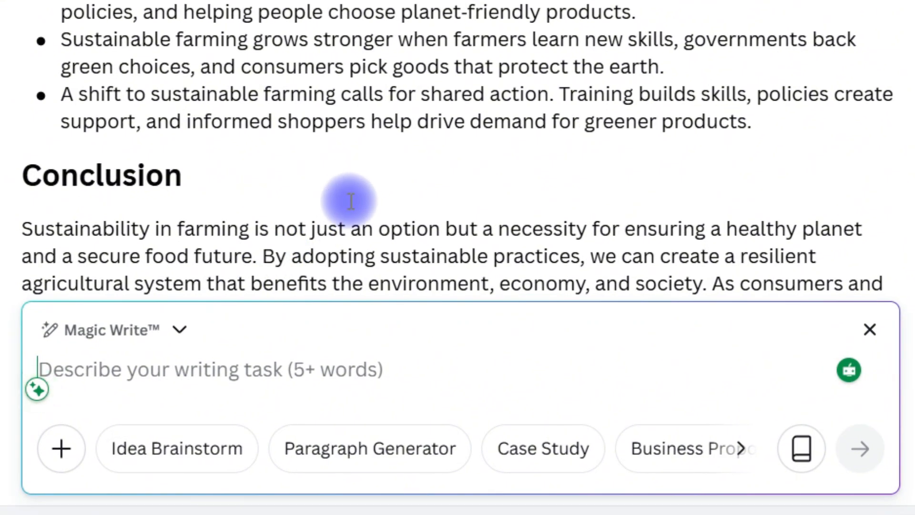
key("Escape")
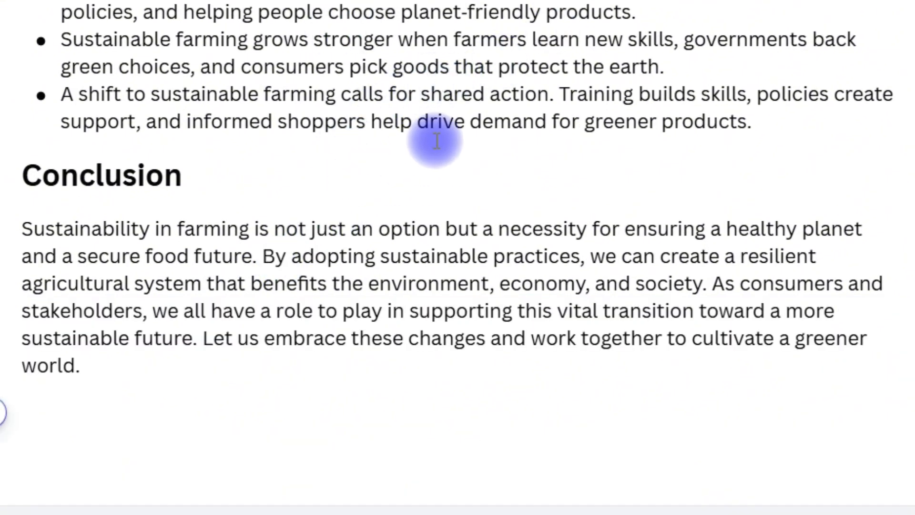